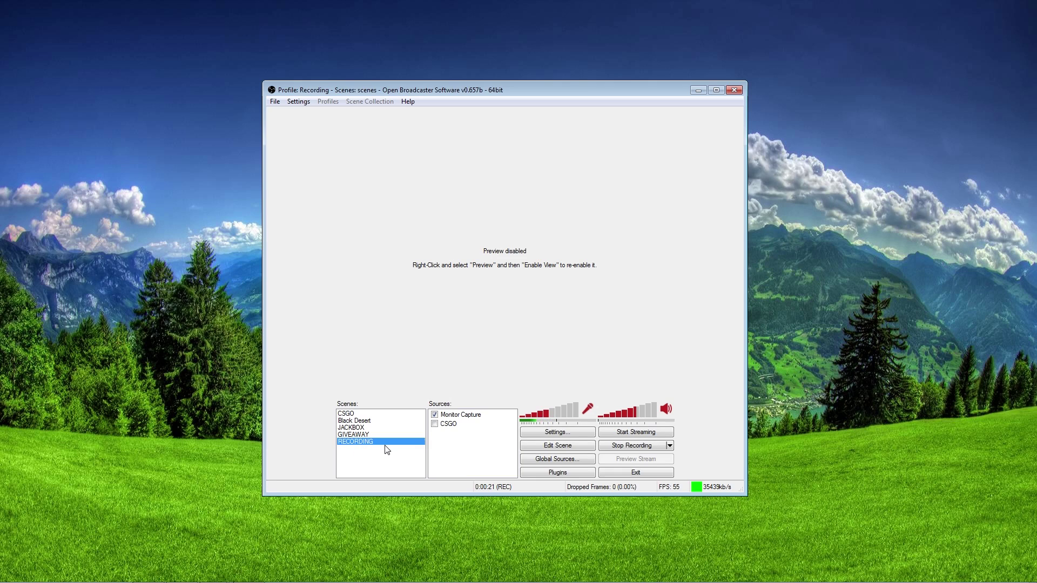
# - Review the CSGO source's game capture properties and accept them
pyautogui.click(458, 426)
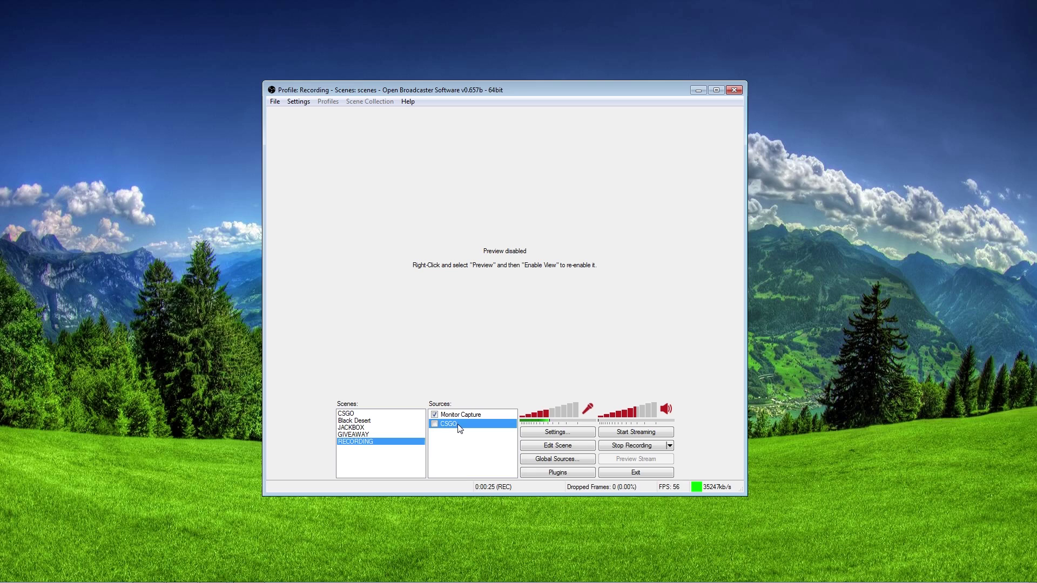
pyautogui.rightClick(458, 425)
pyautogui.click(488, 497)
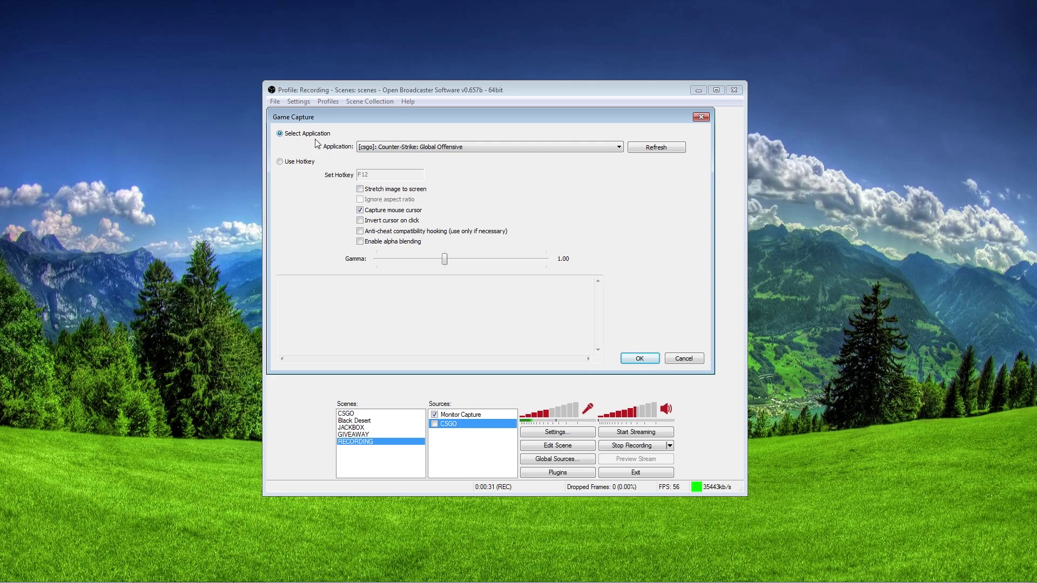
pyautogui.click(635, 358)
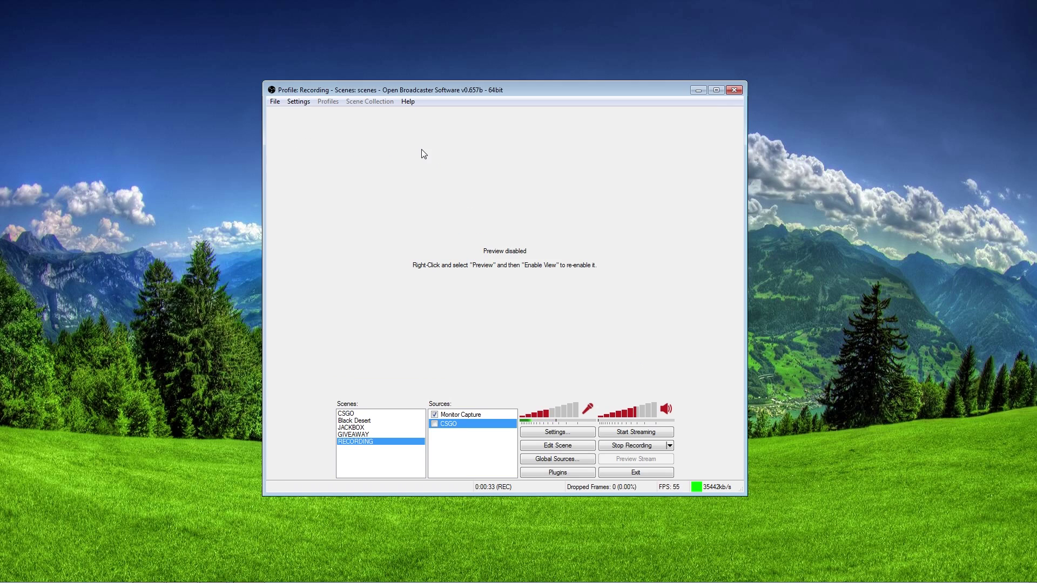
# - Show the Encoding settings: x264 CBR at 35000 kb/s with AAC 320 audio
pyautogui.click(297, 102)
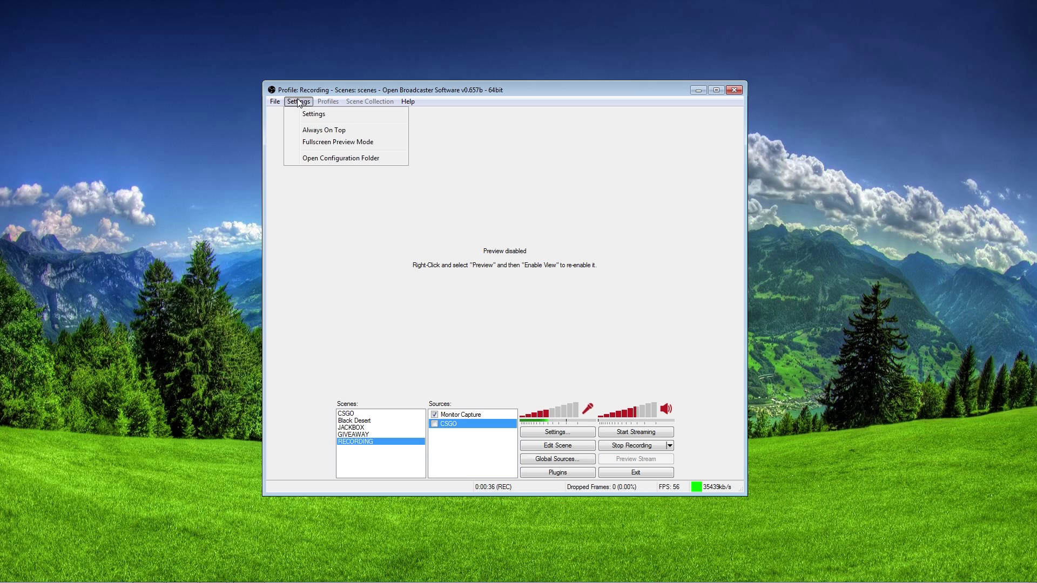
pyautogui.click(314, 114)
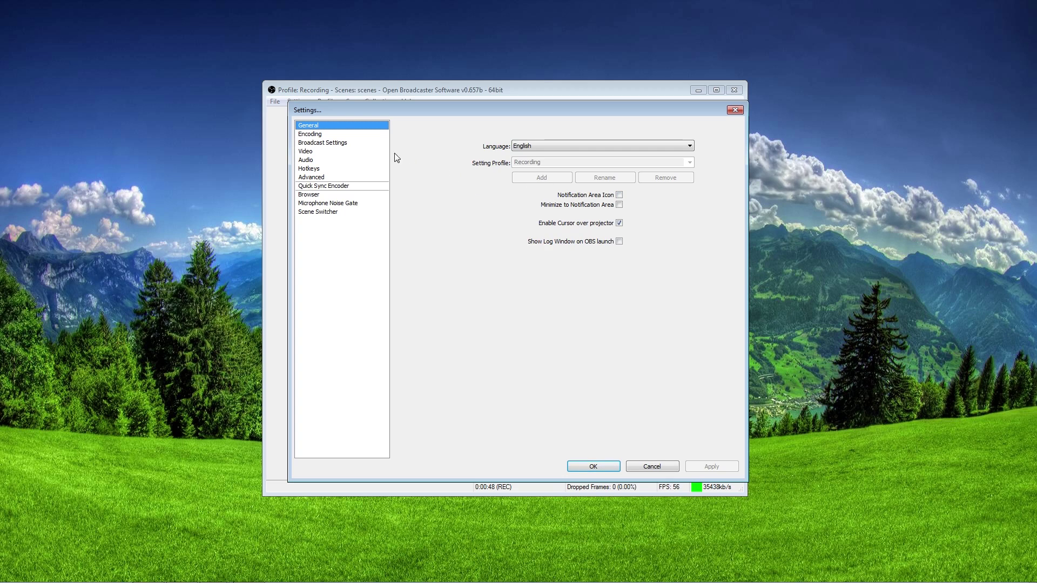
pyautogui.click(329, 135)
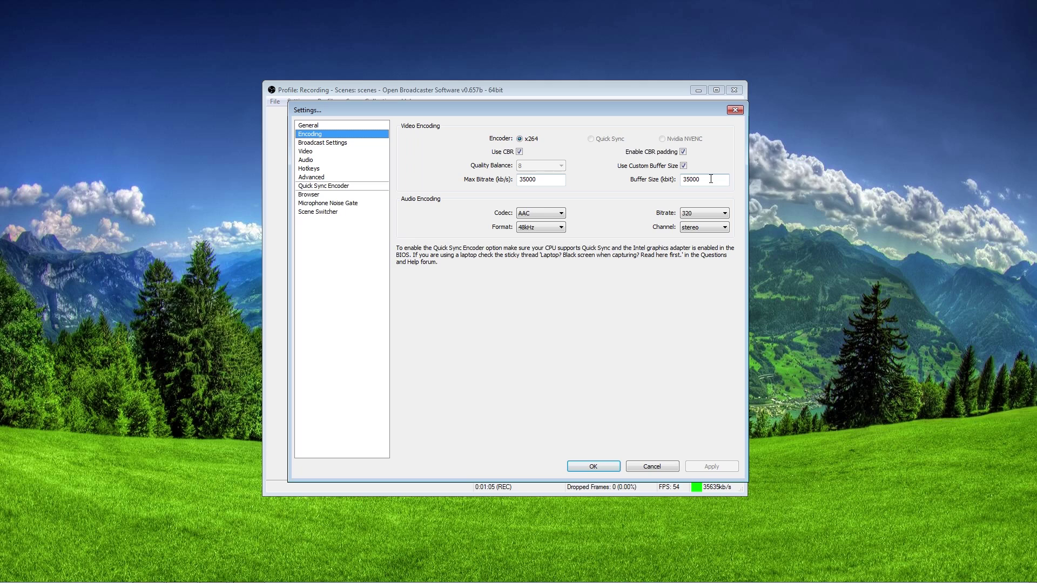
# - Confirm the 1920x1080 base resolution at 60 FPS, then move to the Advanced page
pyautogui.click(305, 152)
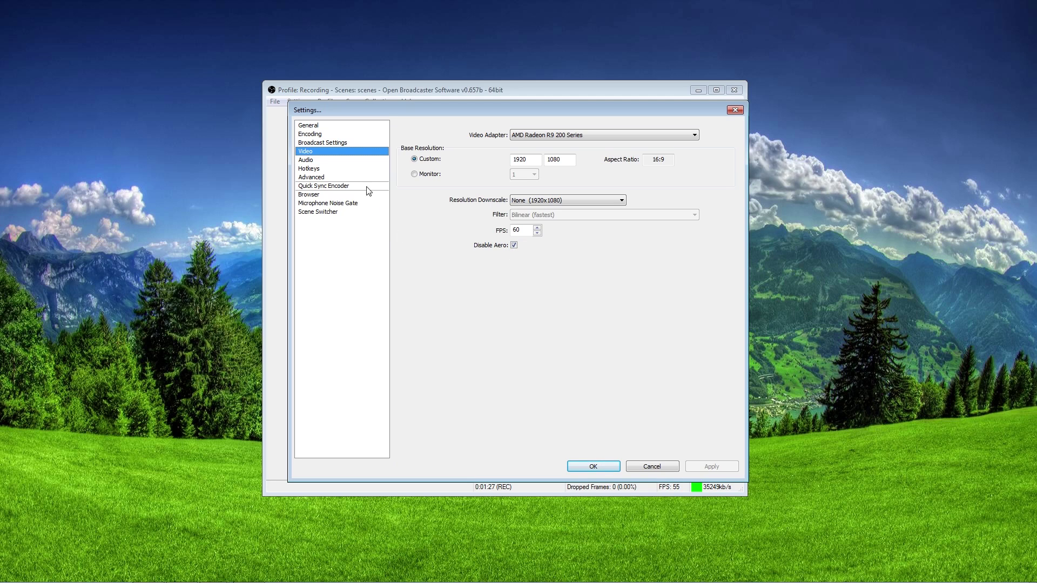
pyautogui.click(324, 177)
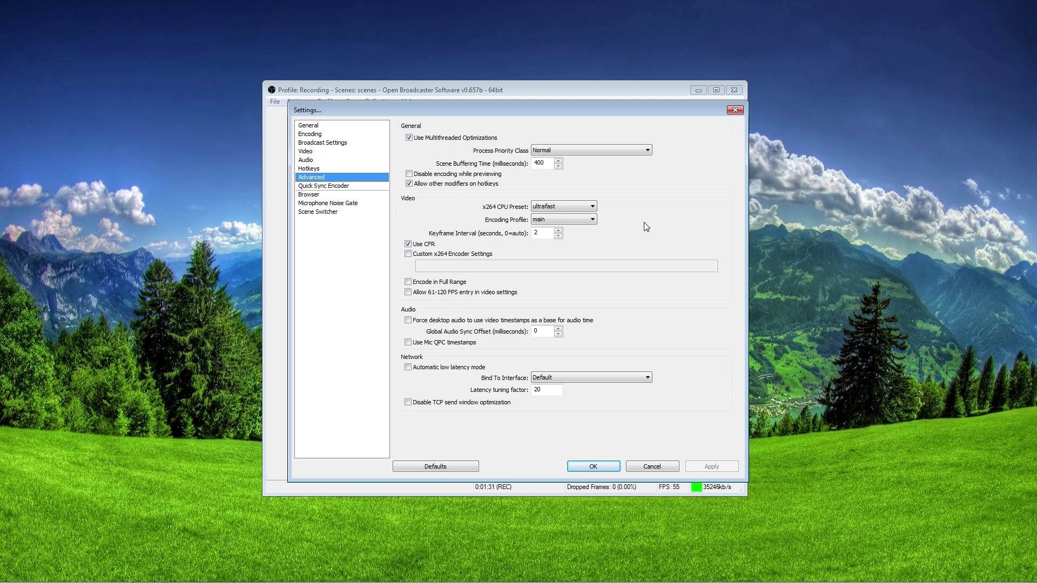
# - Set the x264 CPU preset to ultrafast, accept the warning, and save the settings
pyautogui.click(542, 208)
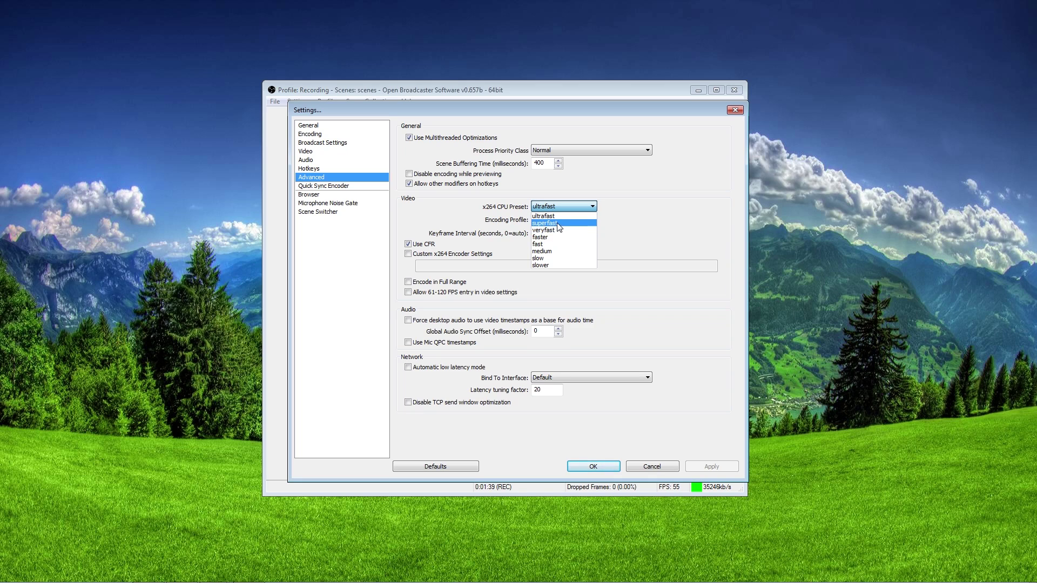
pyautogui.click(555, 217)
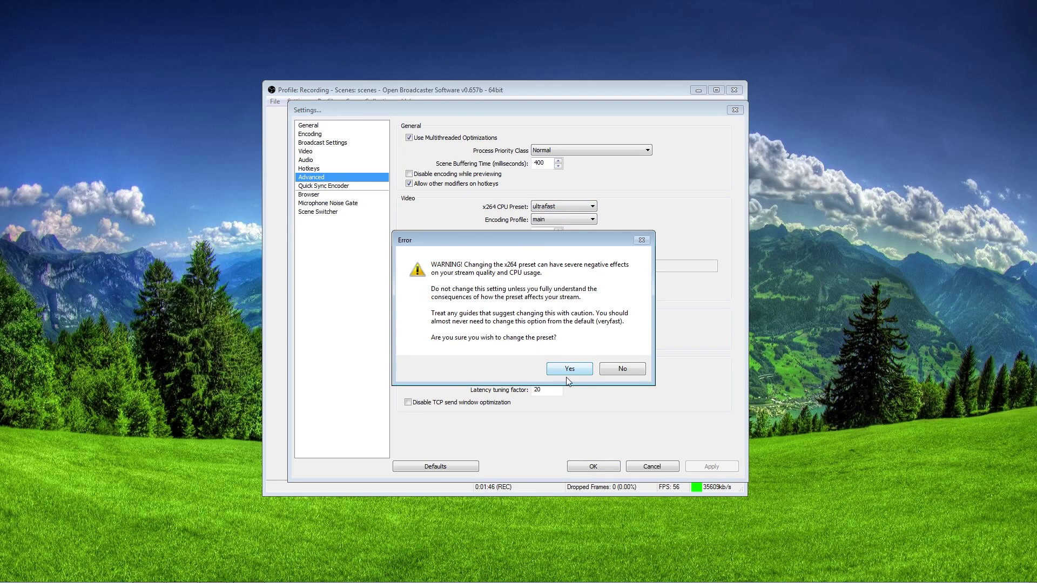
pyautogui.click(571, 369)
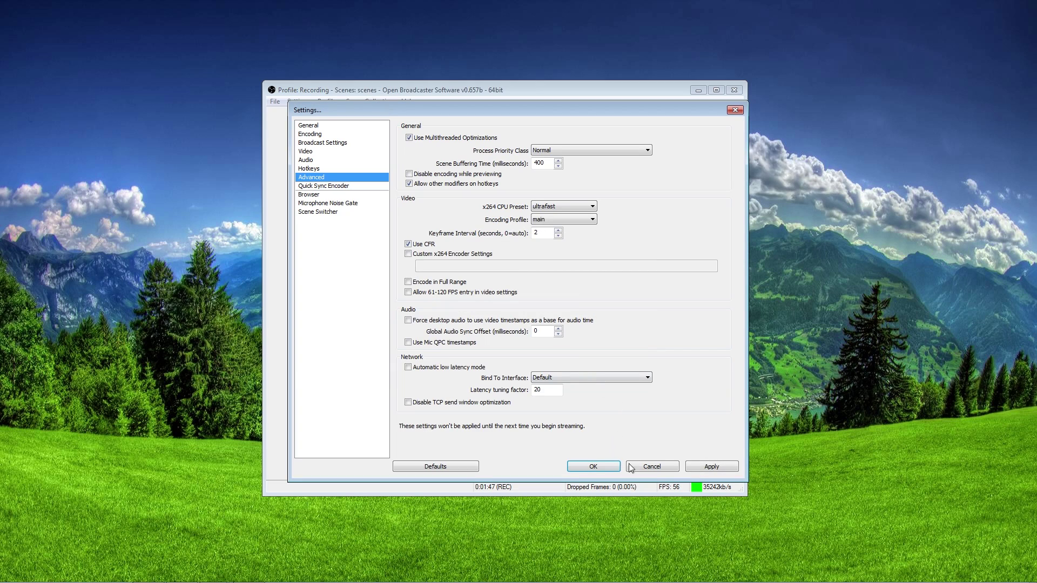
pyautogui.click(593, 466)
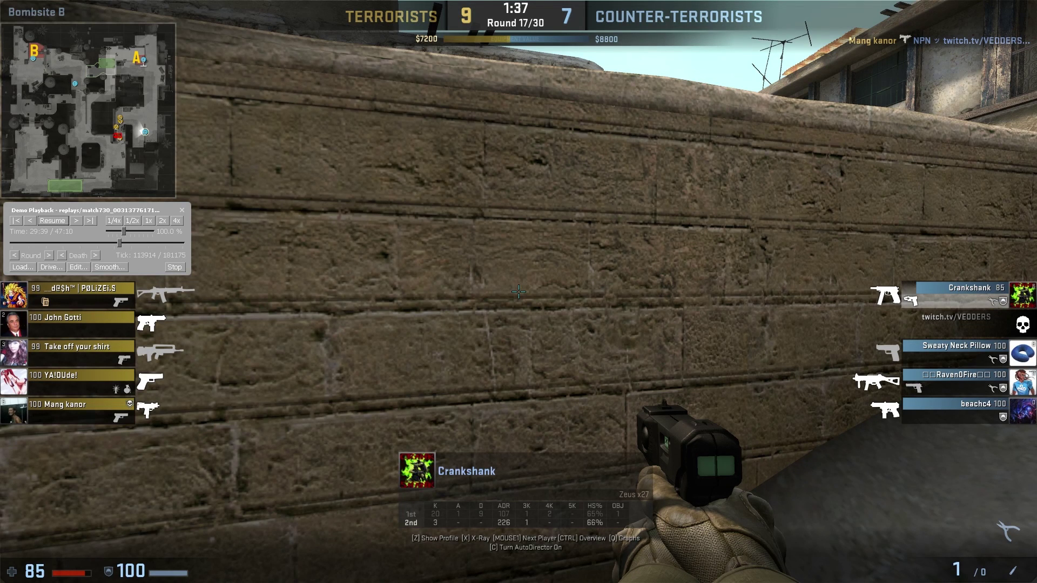
# - Bring up the CS:GO developer console over the demo replay
pyautogui.press('`')
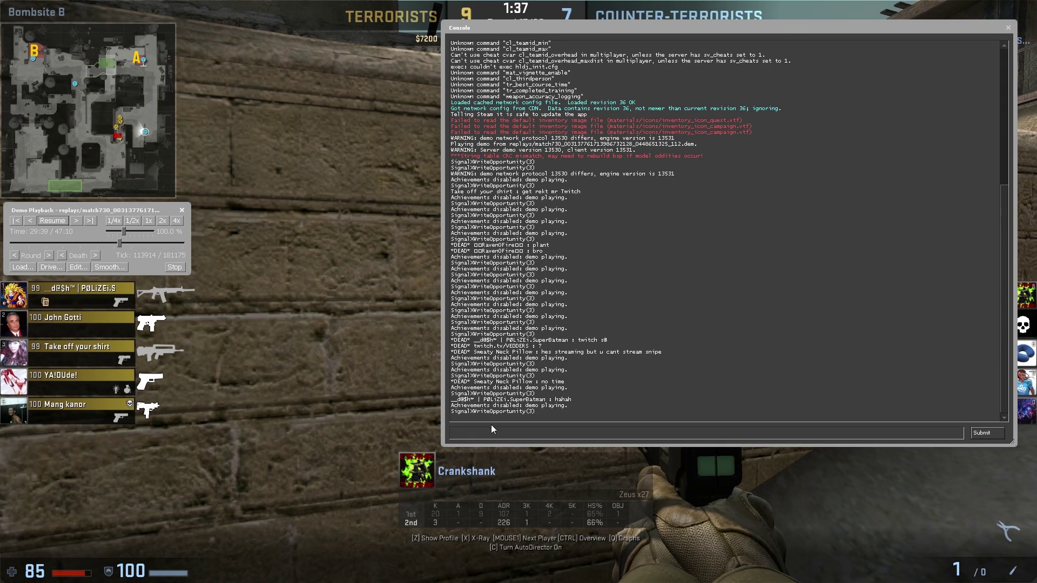
pyautogui.write('sv_cheats 1; sv_skyname vertigoblue_hdr; cl_draw_only_deathnotices 1; host_timescale 0.25')
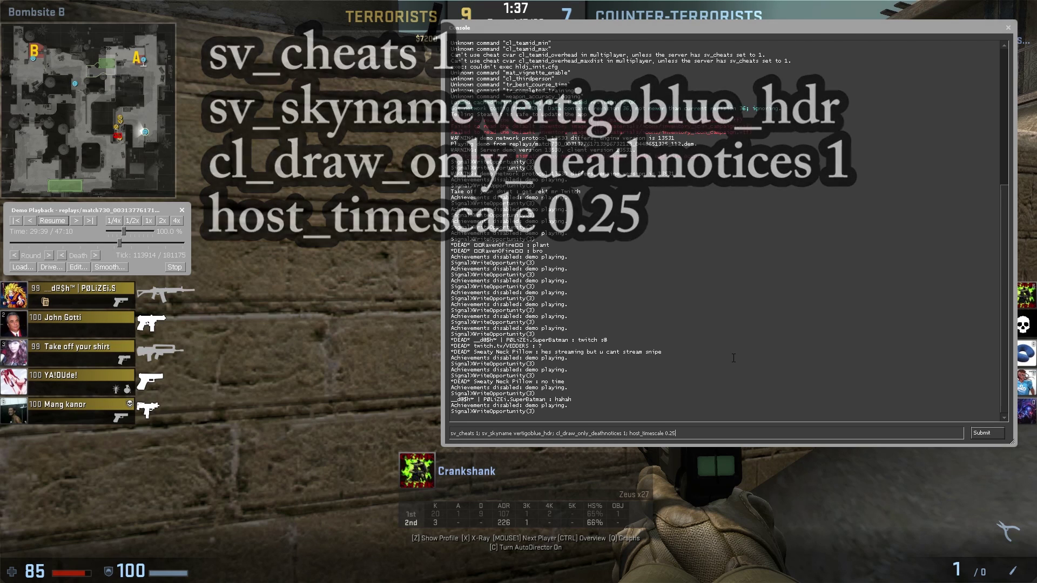
# - Run the cheat, vertigoblue_hdr sky, death-notice HUD and 0.25 timescale commands, then resume the demo
pyautogui.press('Return')
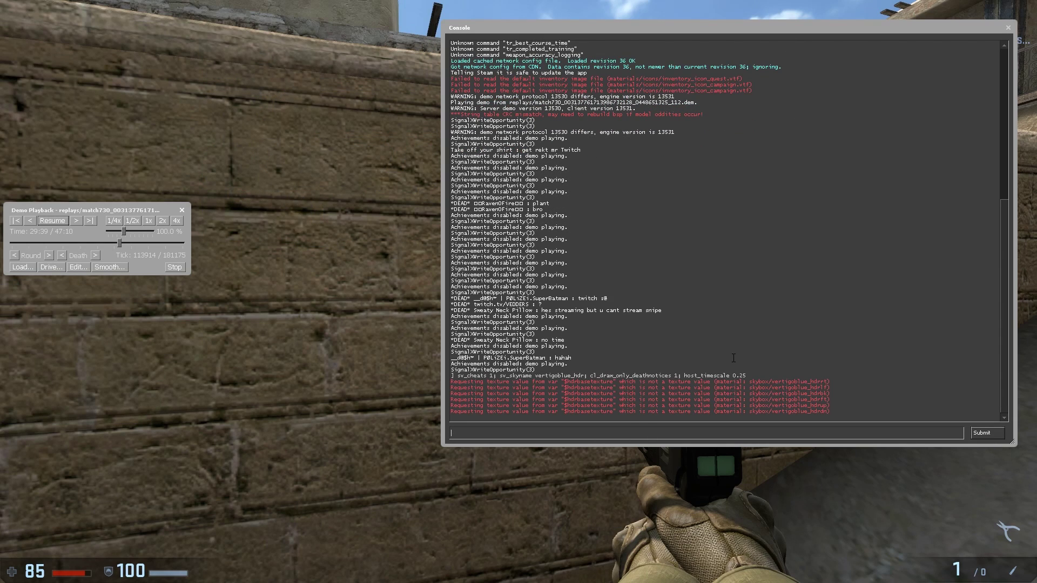
pyautogui.click(1009, 28)
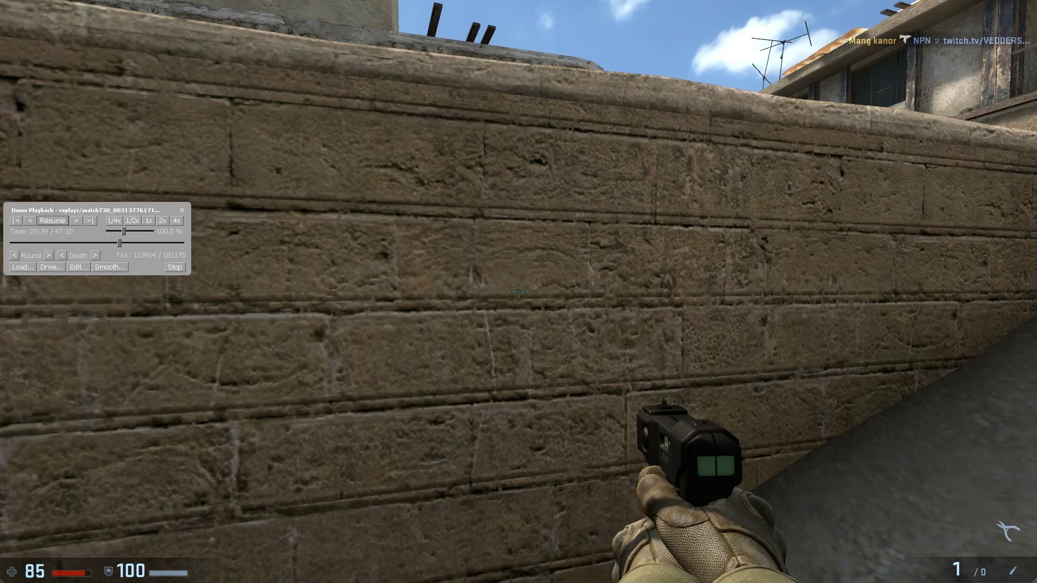
pyautogui.click(50, 221)
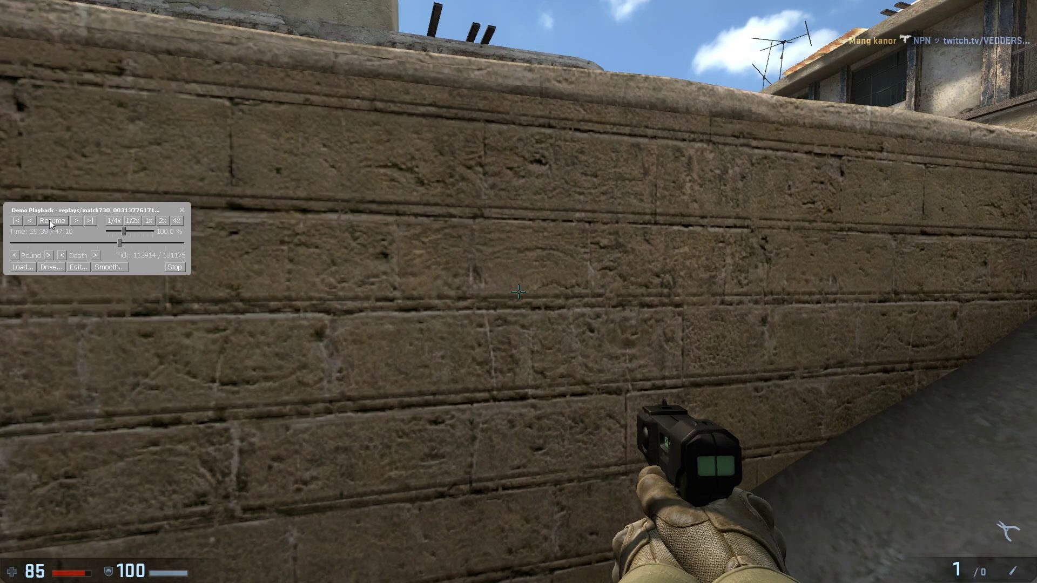